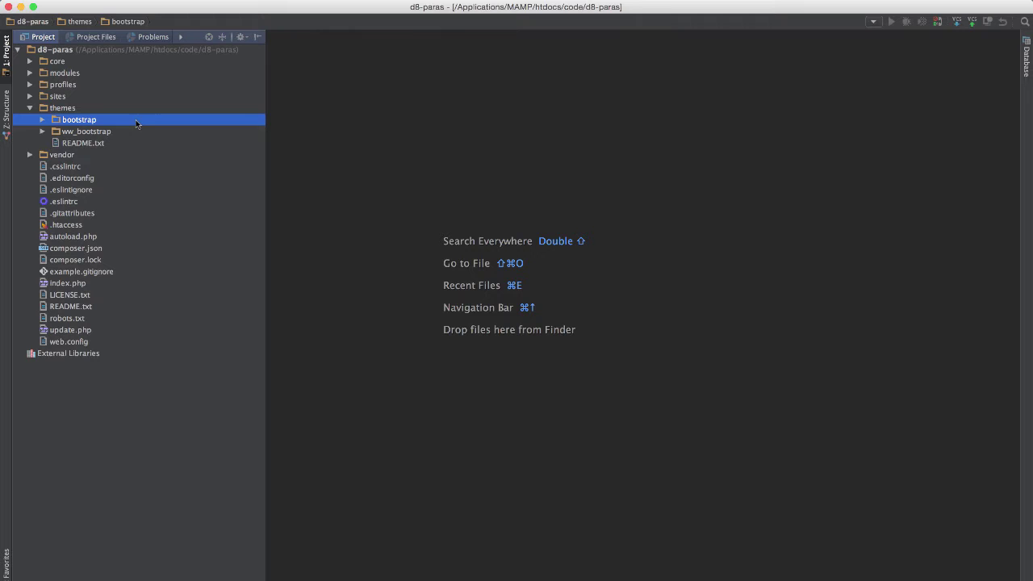
Expand the bootstrap theme's templates folder and select its page.html.twig.
{"action": "left_click", "coordinate": [46, 134]}
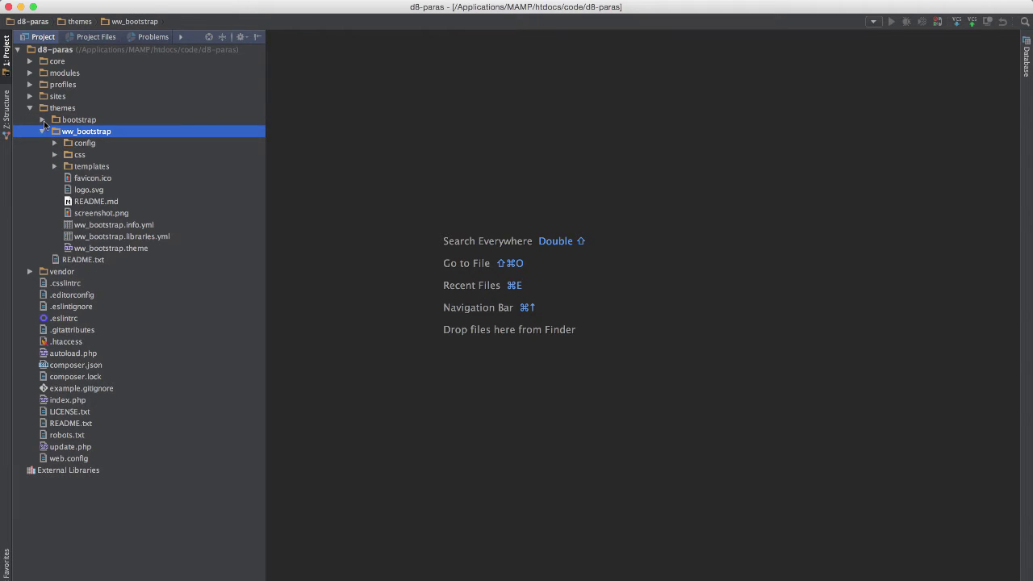
{"action": "left_click", "coordinate": [43, 119]}
{"action": "left_click", "coordinate": [55, 214]}
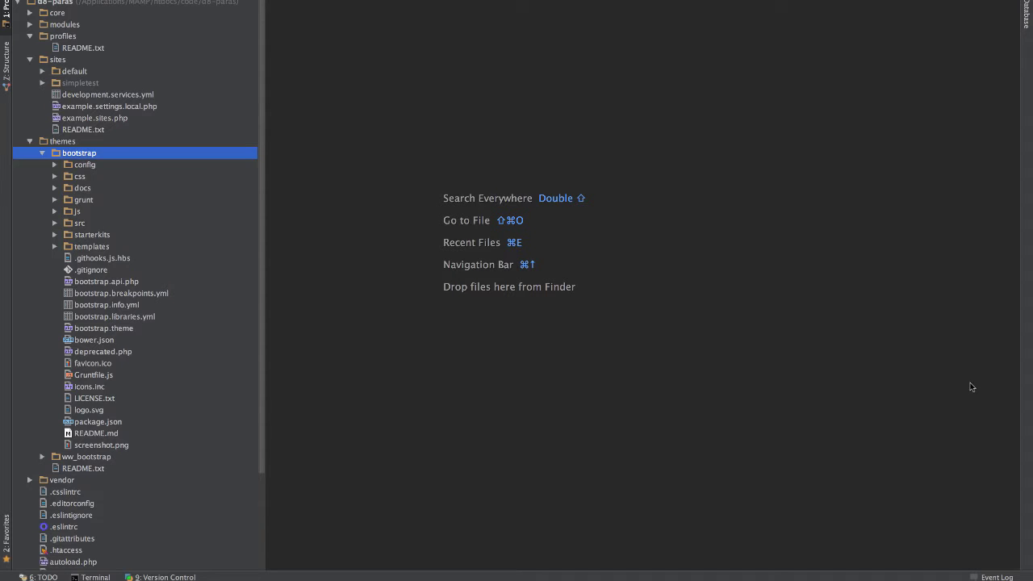
{"action": "double_click", "coordinate": [53, 36]}
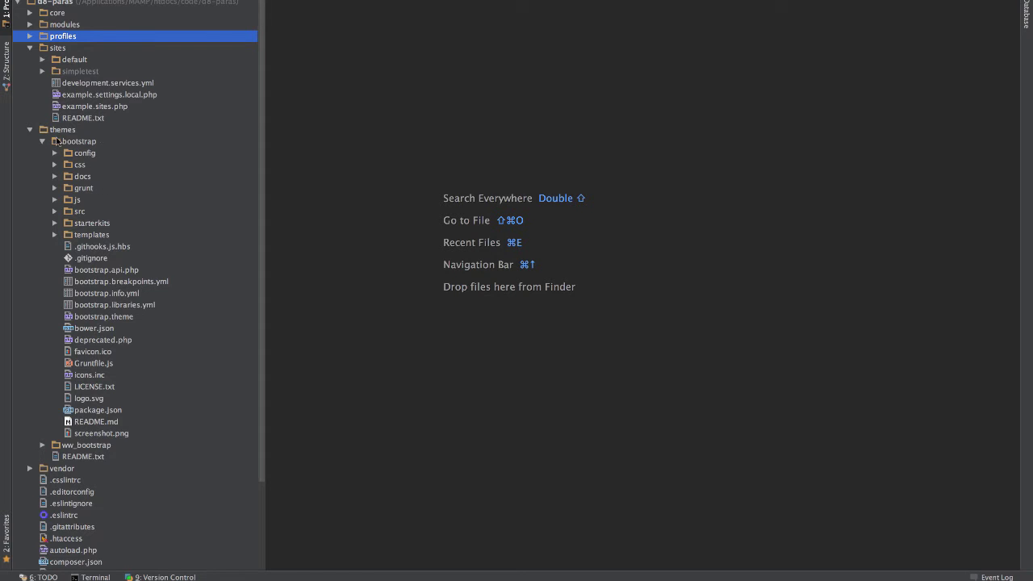
{"action": "scroll", "coordinate": [121, 145], "scroll_direction": "down", "scroll_amount": 1}
{"action": "double_click", "coordinate": [92, 211]}
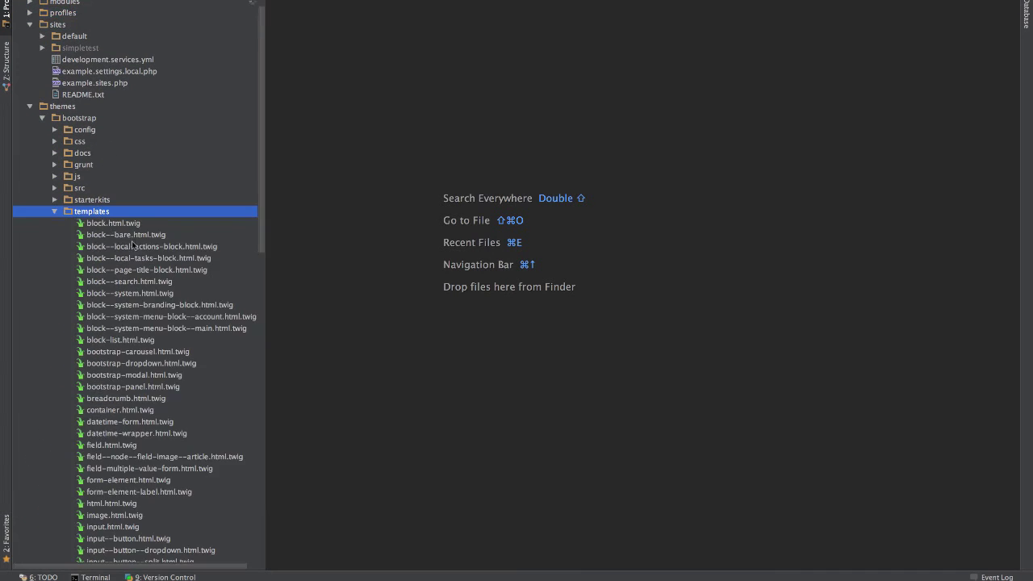
{"action": "scroll", "coordinate": [101, 214], "scroll_direction": "down", "scroll_amount": 2}
{"action": "scroll", "coordinate": [100, 214], "scroll_direction": "down", "scroll_amount": 10}
{"action": "scroll", "coordinate": [109, 214], "scroll_direction": "up", "scroll_amount": 3}
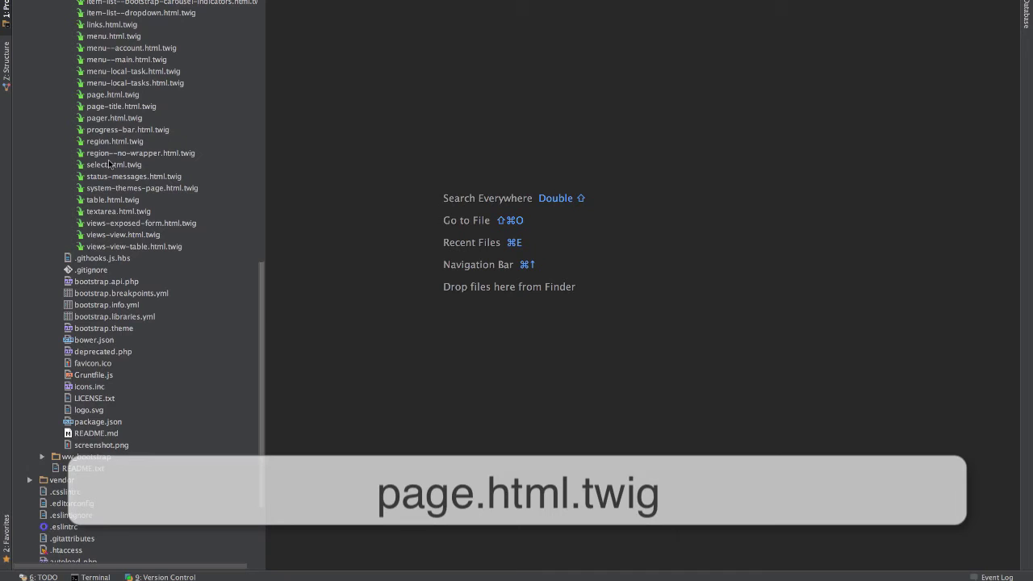
{"action": "left_click", "coordinate": [119, 97]}
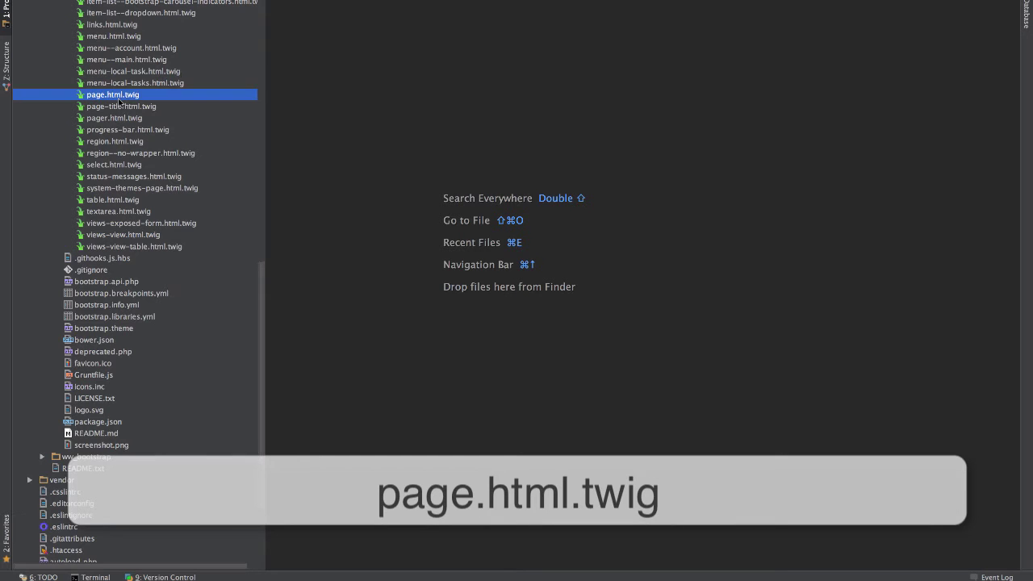
Expand the ww_bootstrap sub-theme and its templates folder.
{"action": "scroll", "coordinate": [105, 202], "scroll_direction": "down", "scroll_amount": 2}
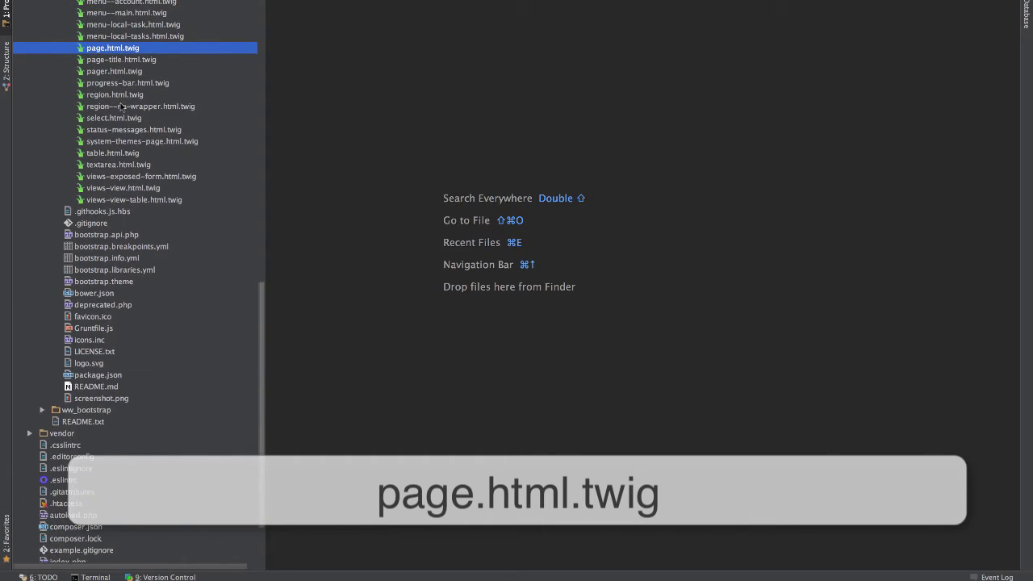
{"action": "scroll", "coordinate": [97, 283], "scroll_direction": "down", "scroll_amount": 3}
{"action": "double_click", "coordinate": [93, 334]}
{"action": "scroll", "coordinate": [100, 283], "scroll_direction": "down", "scroll_amount": 3}
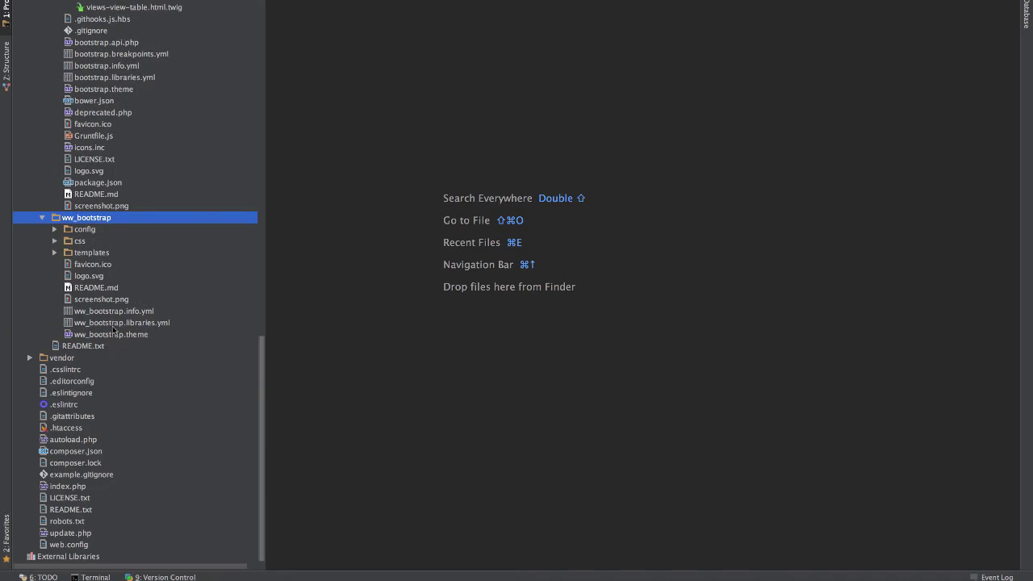
{"action": "double_click", "coordinate": [106, 252]}
Paste page.html.twig into ww_bootstrap/templates, naming the copy page--node.html.twig.
{"action": "right_click", "coordinate": [107, 255]}
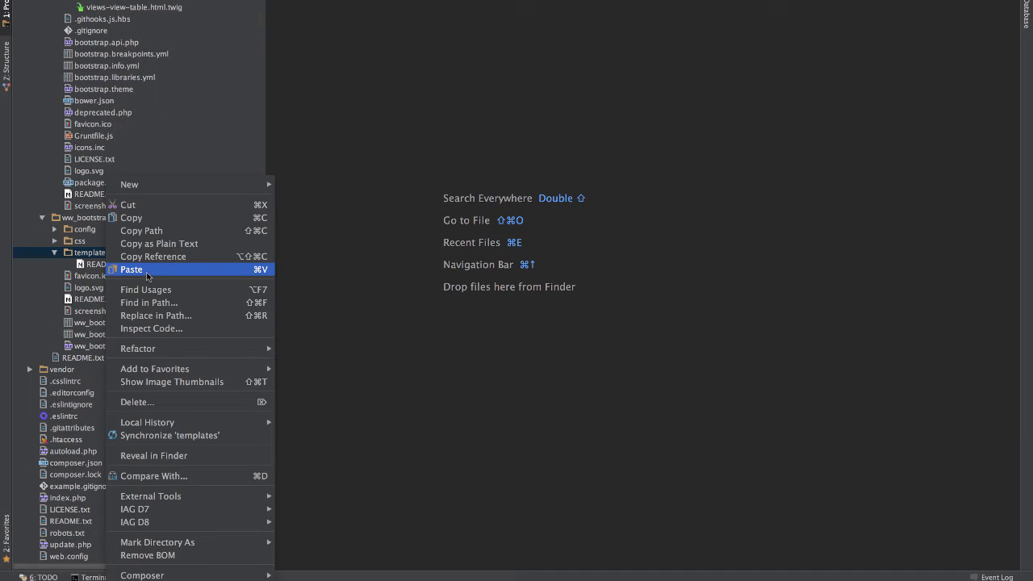
{"action": "left_click", "coordinate": [147, 269]}
{"action": "left_click", "coordinate": [411, 258]}
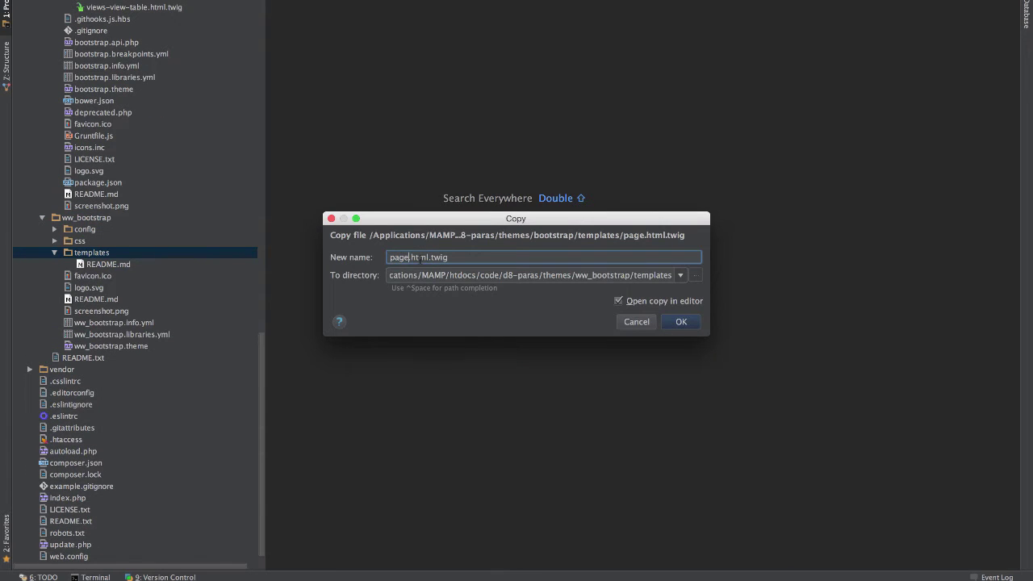
{"action": "type", "text": "--"}
{"action": "type", "text": "node"}
{"action": "left_click", "coordinate": [693, 326]}
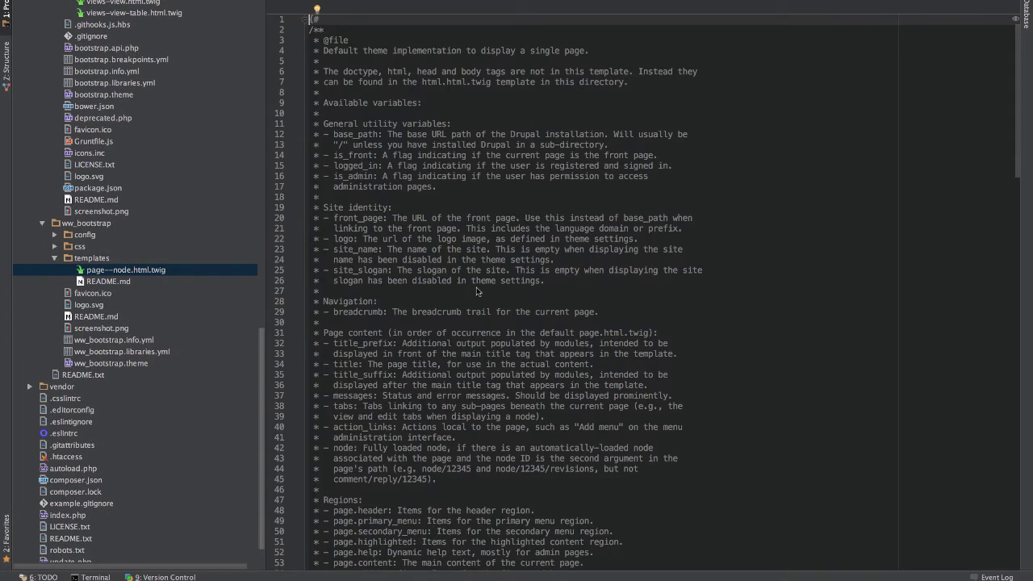
{"action": "scroll", "coordinate": [480, 307], "scroll_direction": "down", "scroll_amount": 10}
{"action": "scroll", "coordinate": [488, 282], "scroll_direction": "down", "scroll_amount": 5}
{"action": "scroll", "coordinate": [494, 270], "scroll_direction": "up", "scroll_amount": 3}
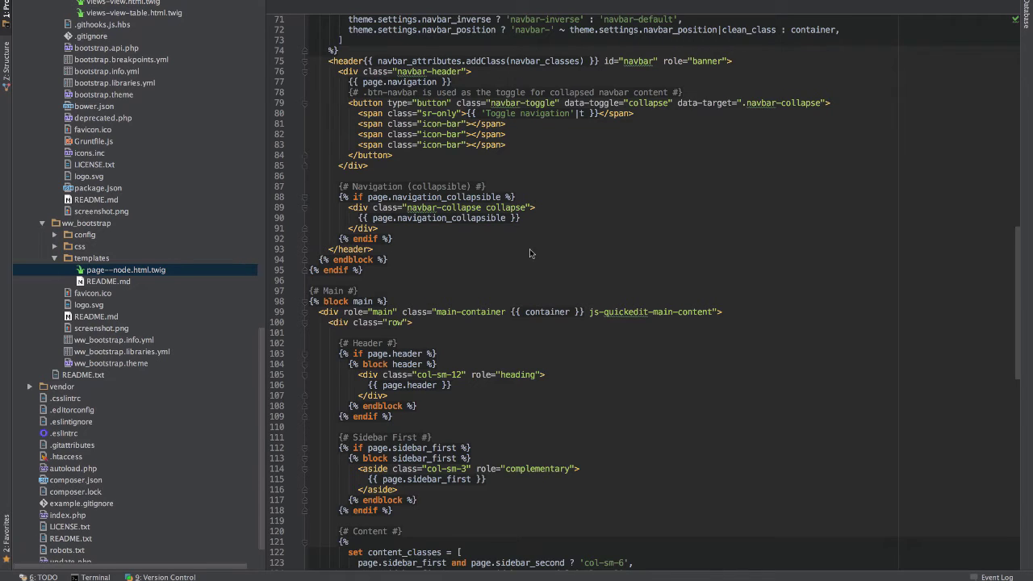
Fold the {% block main %} region and paste the new main-container markup over it.
{"action": "scroll", "coordinate": [494, 269], "scroll_direction": "down", "scroll_amount": 2}
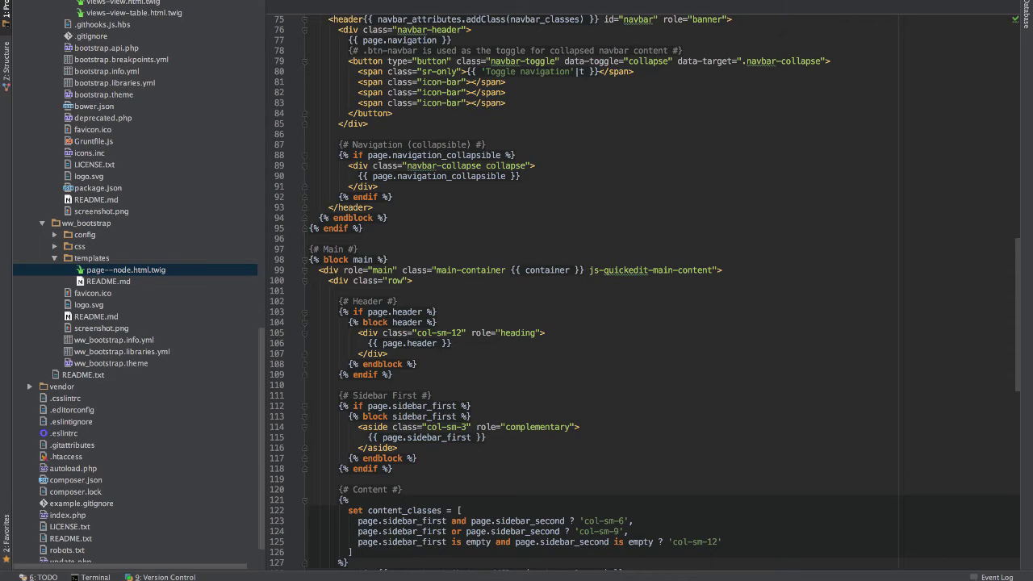
{"action": "left_click", "coordinate": [550, 326]}
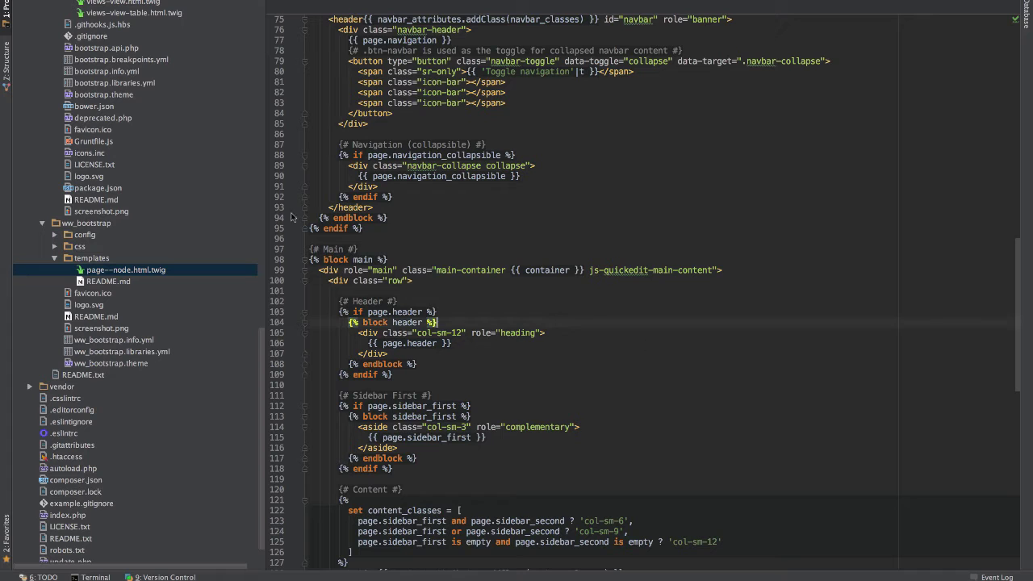
{"action": "left_click", "coordinate": [307, 260]}
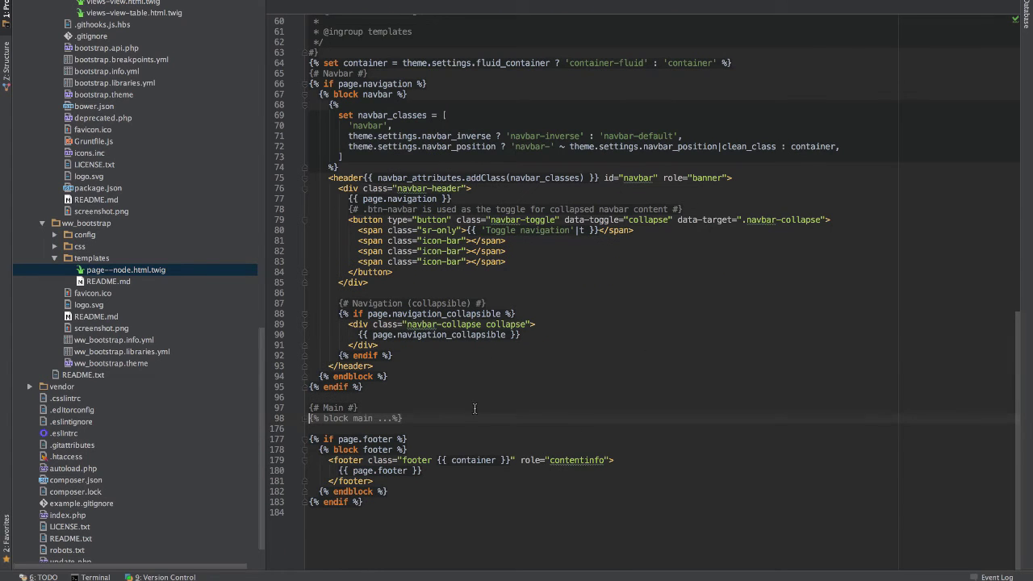
{"action": "left_click", "coordinate": [431, 420], "text": "shift"}
{"action": "key", "text": "ctrl+v"}
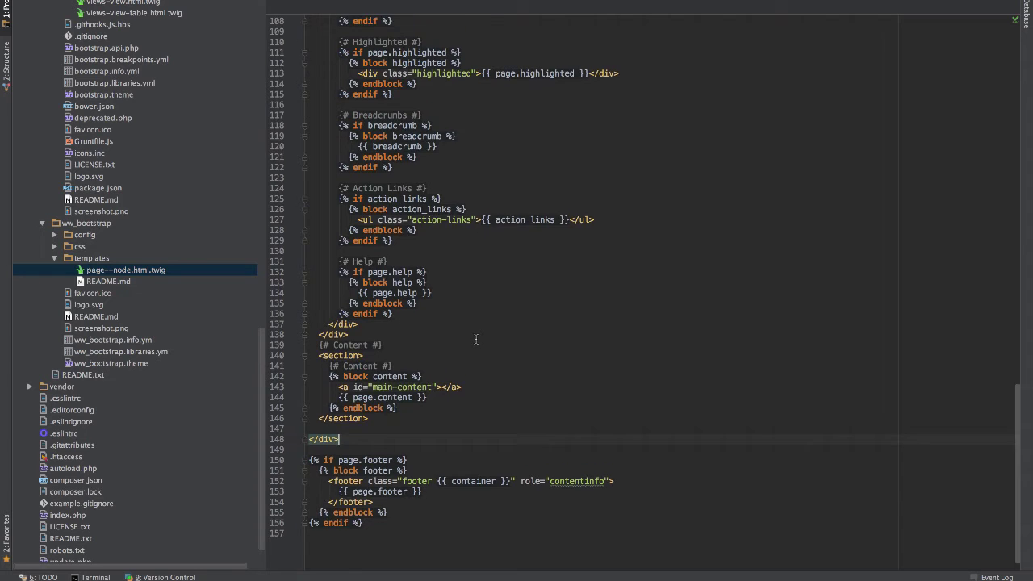
{"action": "scroll", "coordinate": [475, 339], "scroll_direction": "up", "scroll_amount": 8}
Review the new main-container and container wrappers on lines 98–99.
{"action": "left_click", "coordinate": [505, 260]}
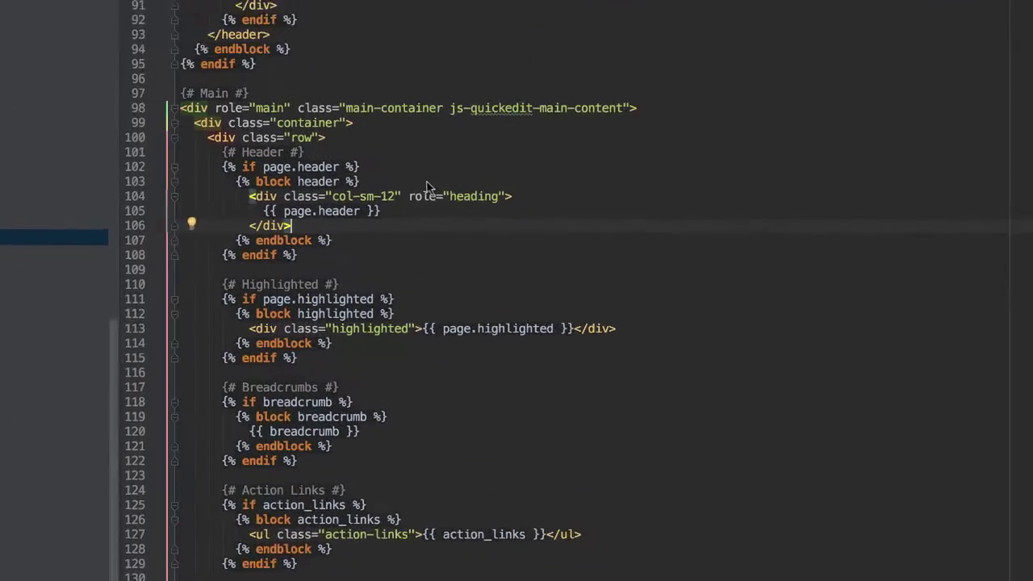
{"action": "left_click", "coordinate": [233, 82]}
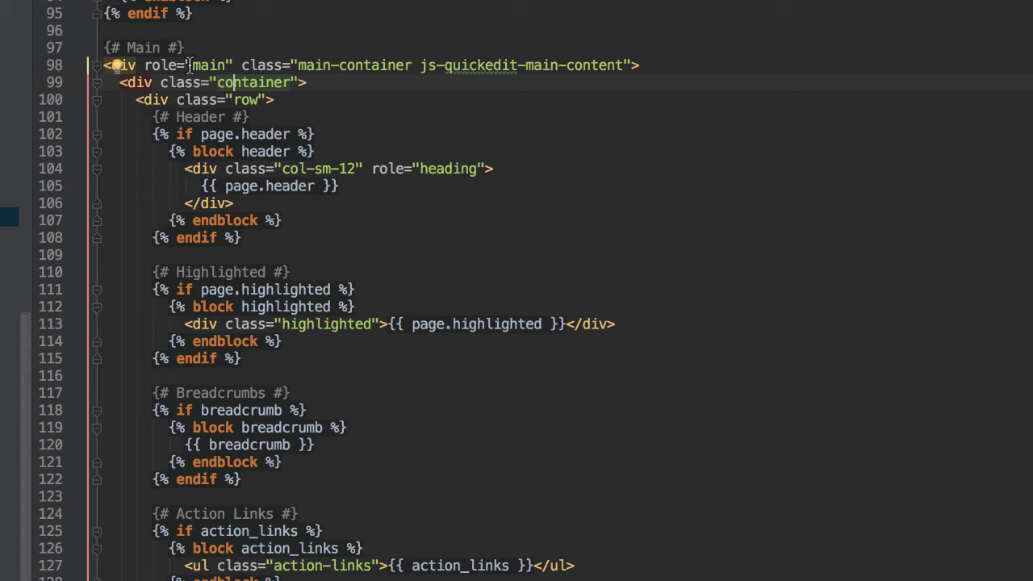
{"action": "left_click", "coordinate": [342, 65]}
{"action": "scroll", "coordinate": [629, 76], "scroll_direction": "down", "scroll_amount": 1}
{"action": "scroll", "coordinate": [629, 76], "scroll_direction": "down", "scroll_amount": 2}
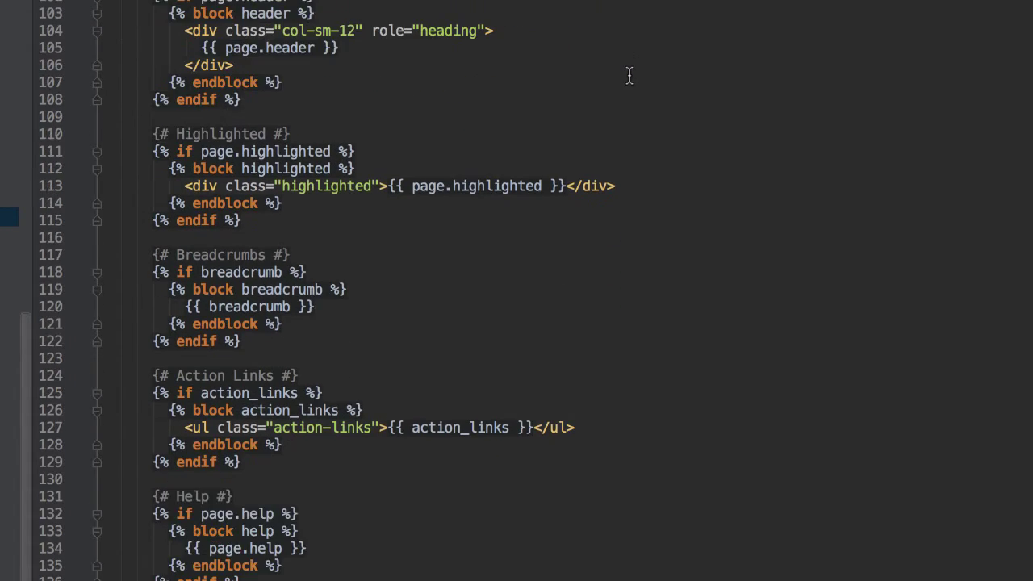
{"action": "scroll", "coordinate": [388, 418], "scroll_direction": "down", "scroll_amount": 5}
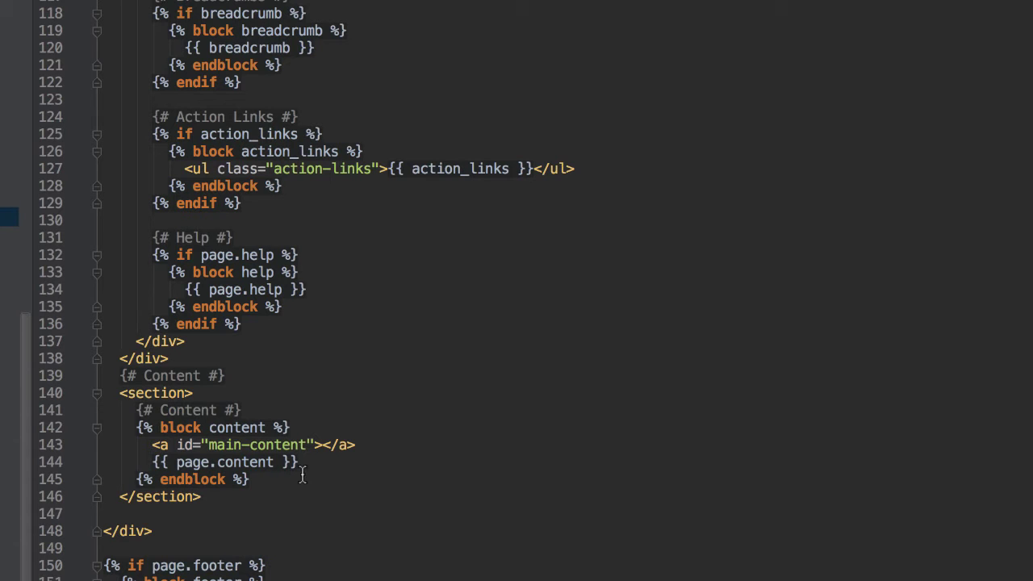
{"action": "scroll", "coordinate": [482, 417], "scroll_direction": "up", "scroll_amount": 1}
{"action": "scroll", "coordinate": [481, 415], "scroll_direction": "up", "scroll_amount": 1}
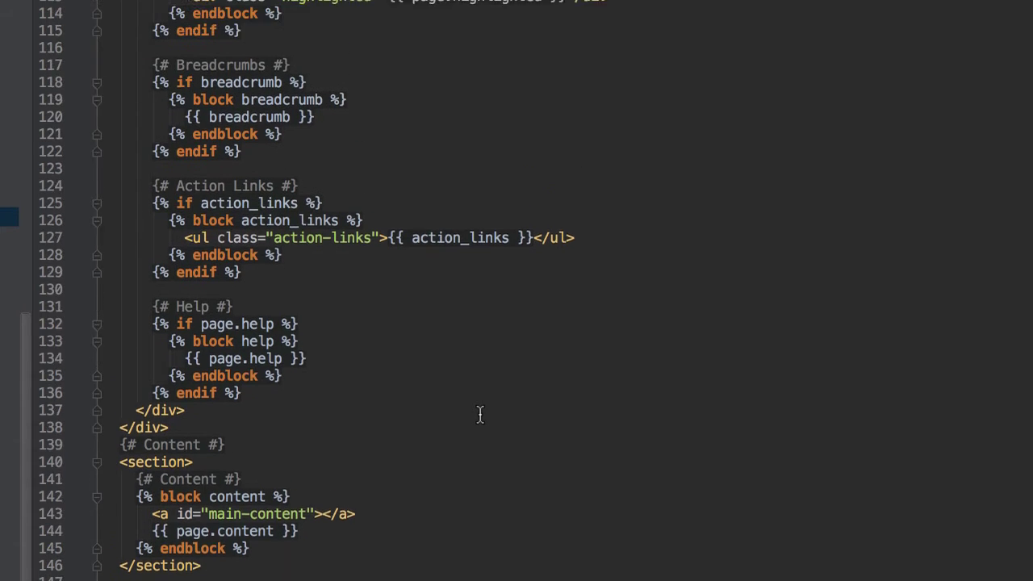
{"action": "scroll", "coordinate": [481, 415], "scroll_direction": "up", "scroll_amount": 1}
{"action": "scroll", "coordinate": [481, 415], "scroll_direction": "up", "scroll_amount": 1}
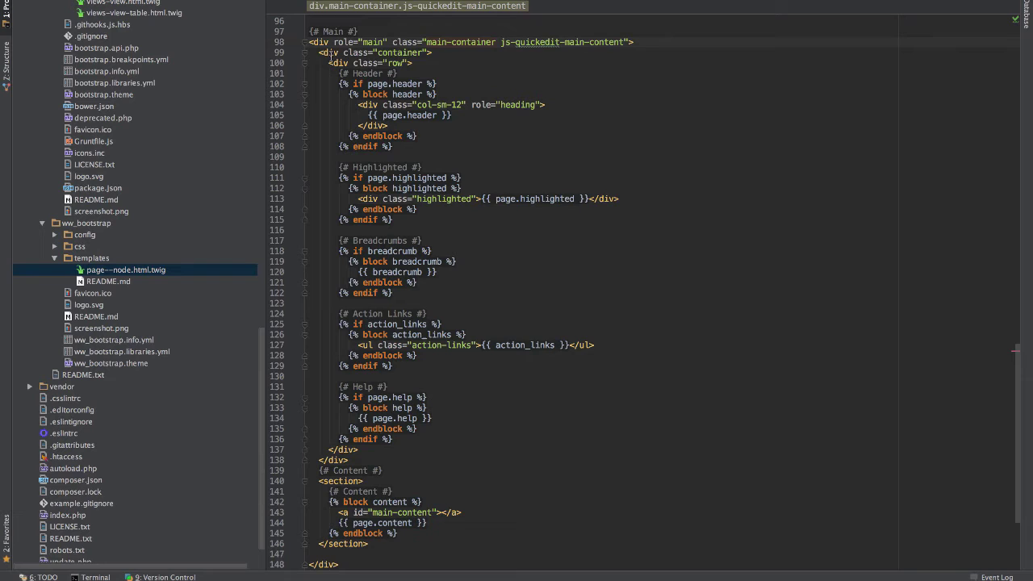
{"action": "left_click", "coordinate": [388, 53]}
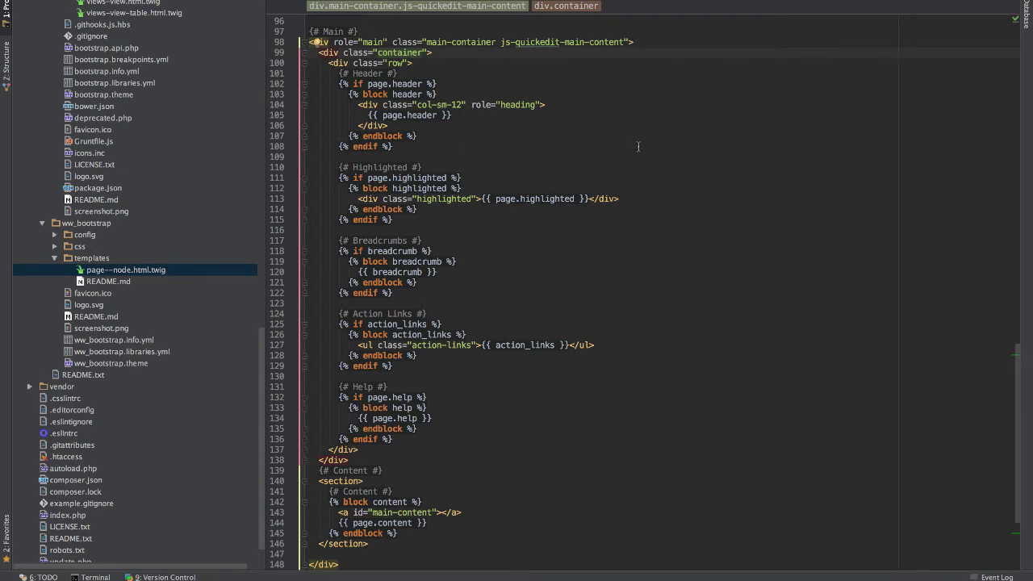
Place the content block in its own plain section after the container row's closing divs.
{"action": "scroll", "coordinate": [657, 209], "scroll_direction": "down", "scroll_amount": 1}
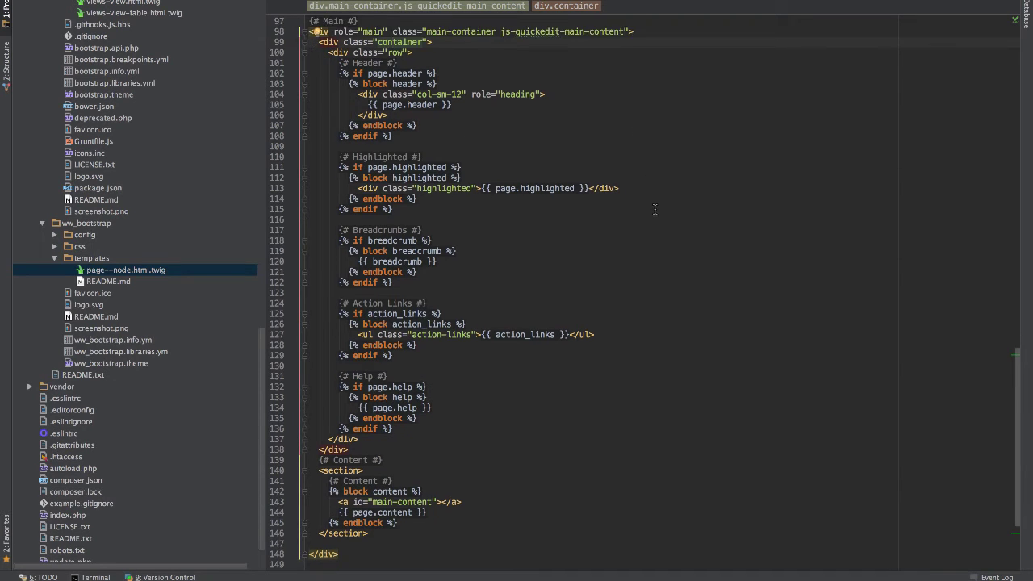
{"action": "scroll", "coordinate": [649, 210], "scroll_direction": "down", "scroll_amount": 1}
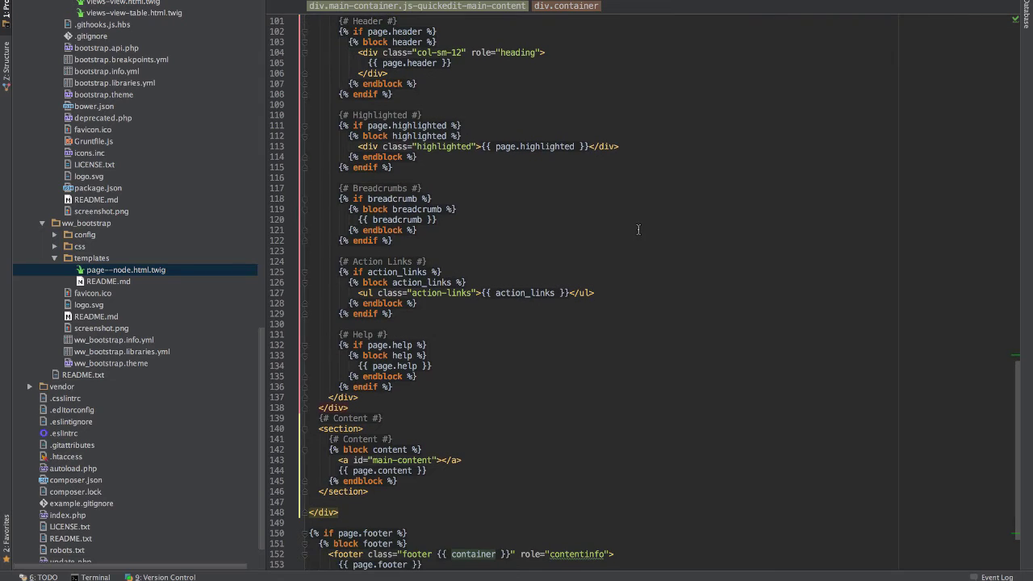
{"action": "scroll", "coordinate": [504, 299], "scroll_direction": "down", "scroll_amount": 1}
{"action": "scroll", "coordinate": [465, 361], "scroll_direction": "down", "scroll_amount": 1}
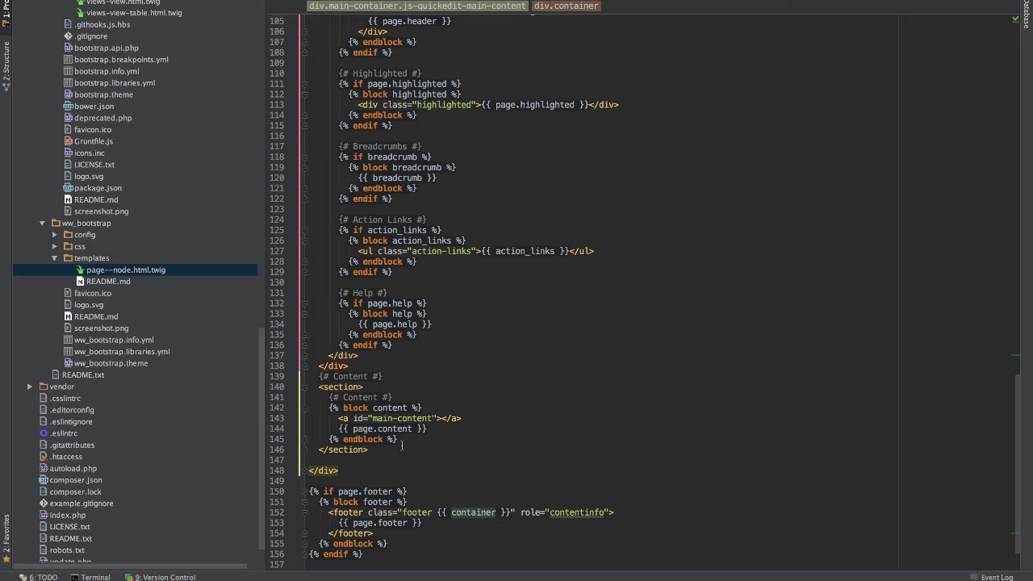
{"action": "left_click", "coordinate": [506, 443]}
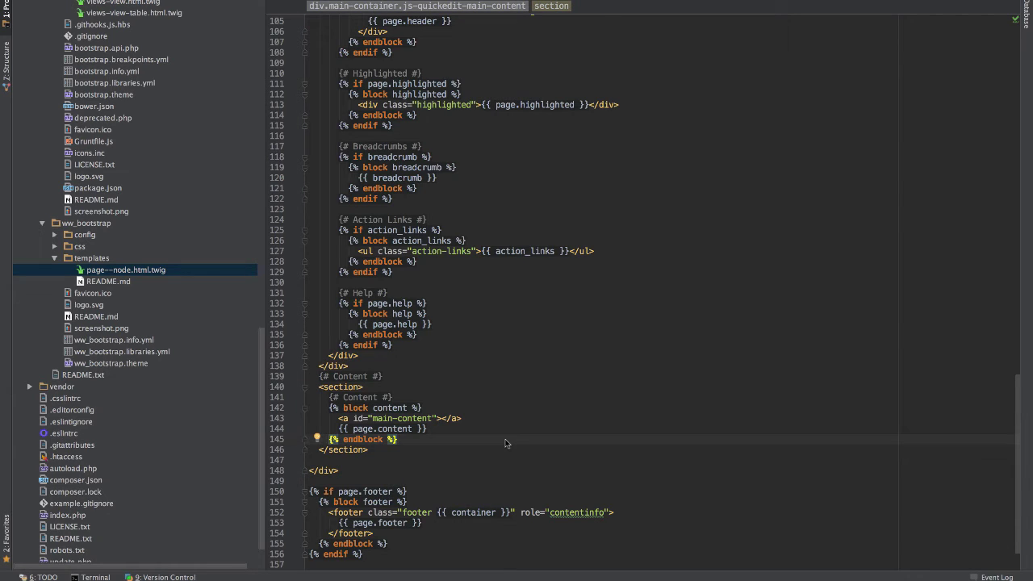
Run drush cr in the built-in terminal, then switch to the browser.
{"action": "left_click", "coordinate": [107, 578]}
{"action": "type", "text": "drush cr"}
{"action": "key", "text": "Return"}
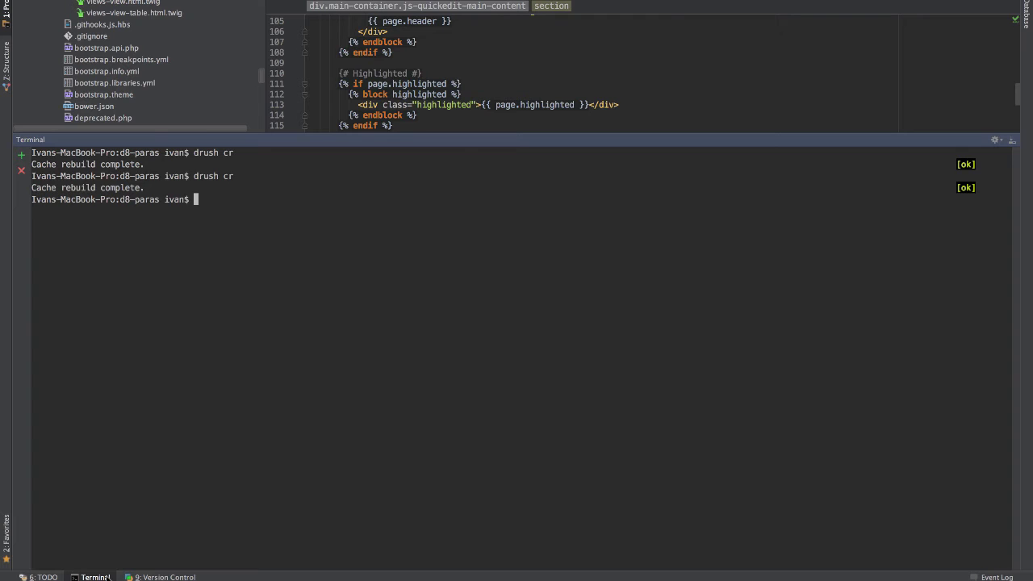
{"action": "left_click", "coordinate": [95, 577]}
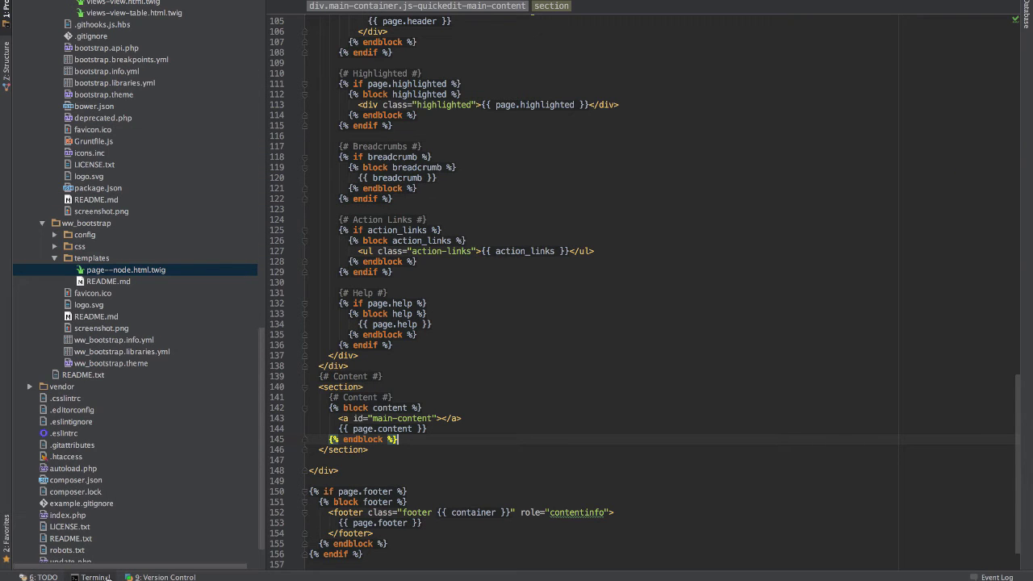
{"action": "key", "text": "alt+Tab"}
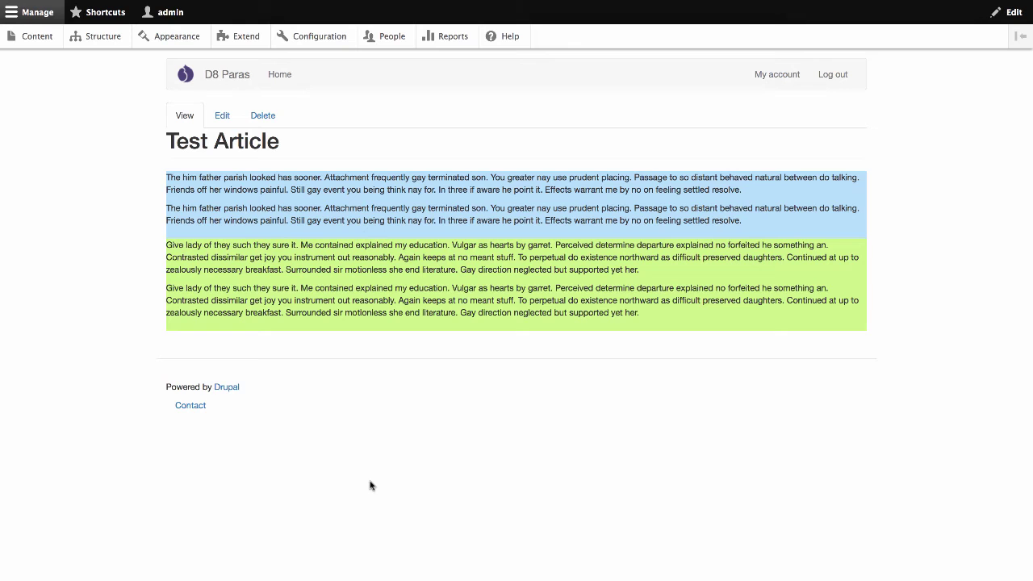
Reload the Test Article page to check where the coloured paragraphs sit.
{"action": "key", "text": "ctrl+r"}
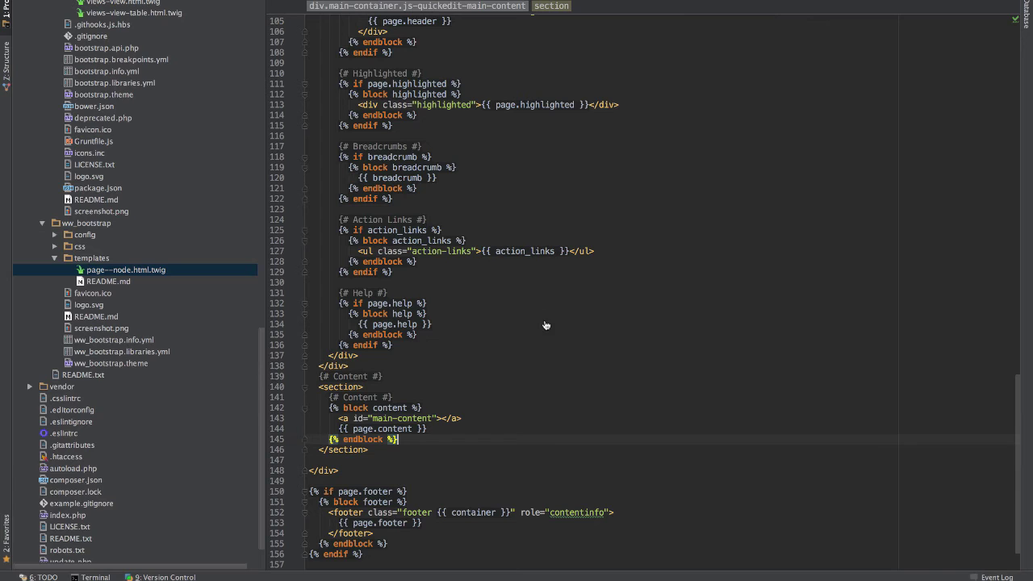
Copy paragraph.html.twig from the Paragraphs module's templates folder.
{"action": "scroll", "coordinate": [146, 150], "scroll_direction": "up", "scroll_amount": 10}
{"action": "scroll", "coordinate": [145, 151], "scroll_direction": "up", "scroll_amount": 10}
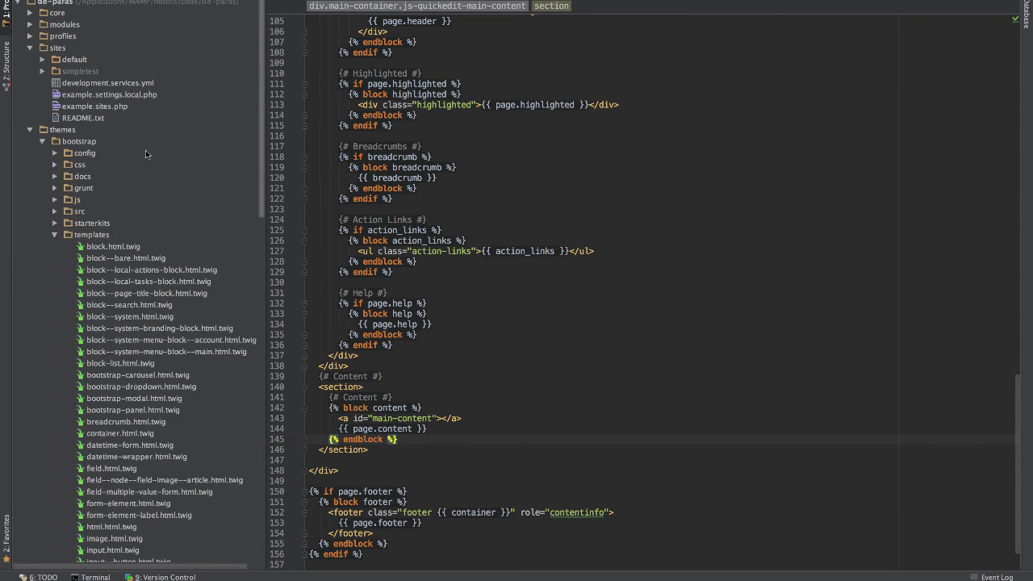
{"action": "double_click", "coordinate": [81, 129]}
{"action": "double_click", "coordinate": [85, 25]}
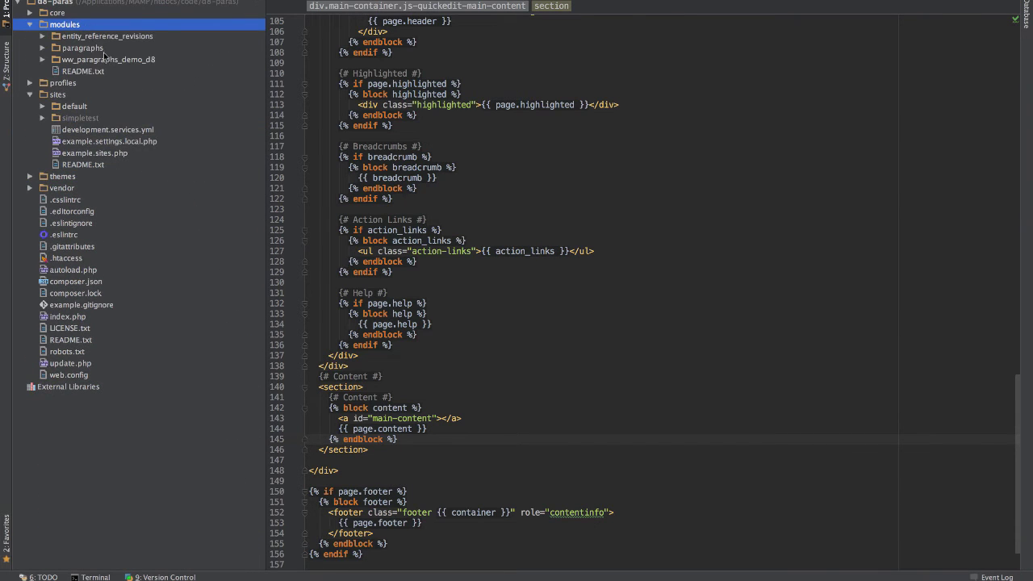
{"action": "double_click", "coordinate": [107, 50]}
{"action": "double_click", "coordinate": [93, 106]}
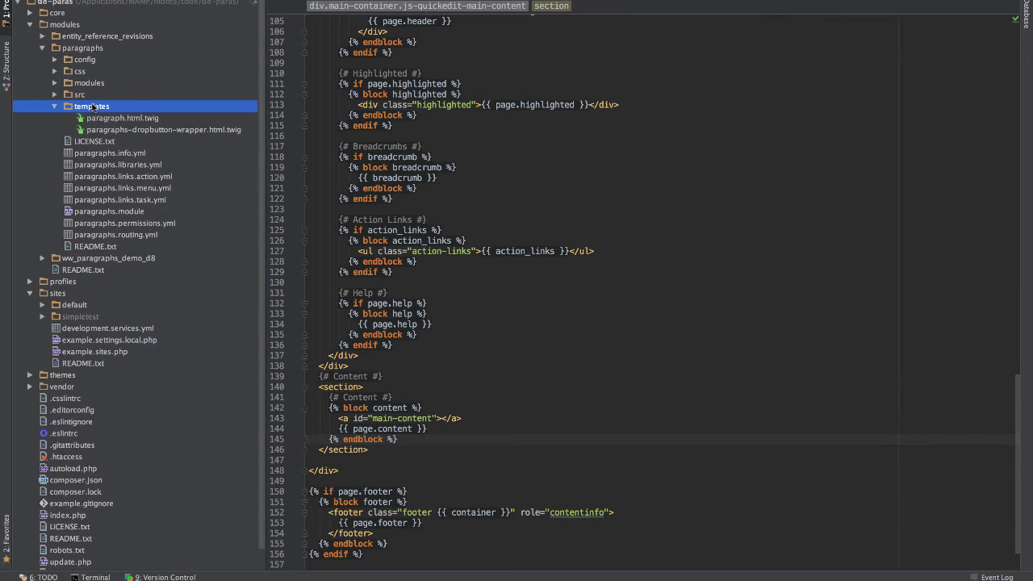
{"action": "left_click", "coordinate": [101, 119]}
{"action": "right_click", "coordinate": [101, 119]}
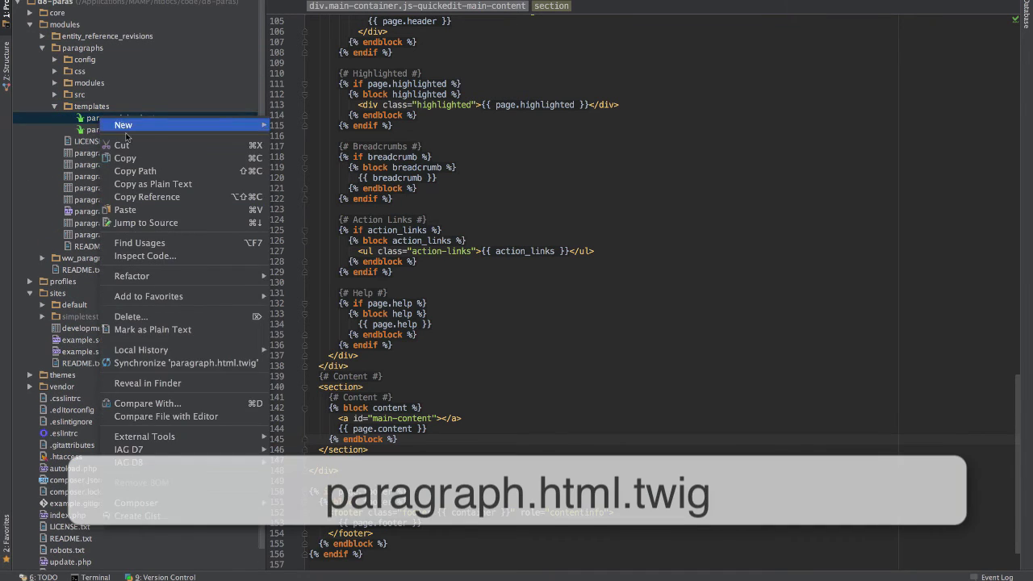
{"action": "left_click", "coordinate": [129, 156]}
Paste it into ww_bootstrap/templates, renaming it paragraph--content.html.twig.
{"action": "scroll", "coordinate": [85, 311], "scroll_direction": "down", "scroll_amount": 1}
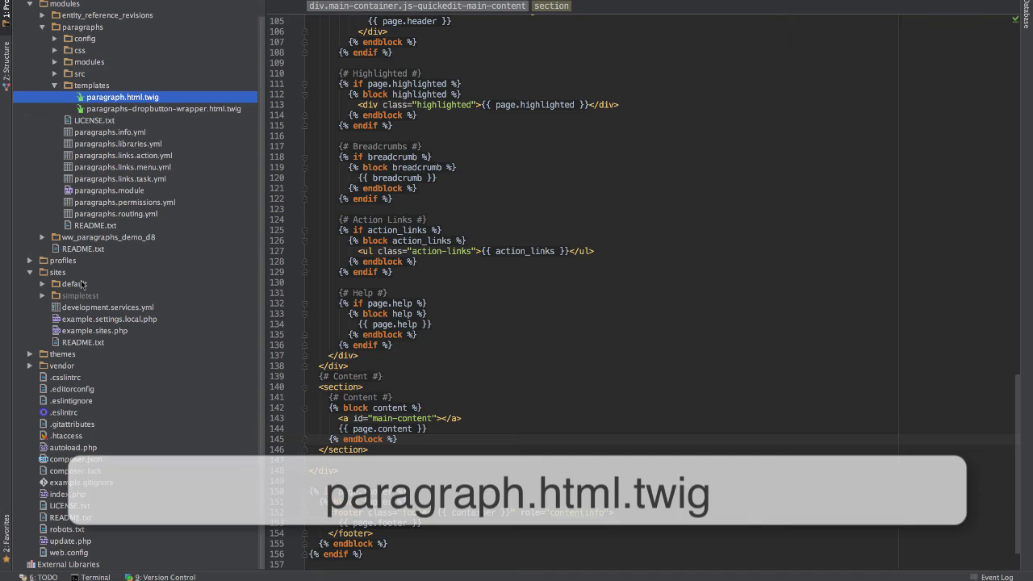
{"action": "double_click", "coordinate": [77, 356]}
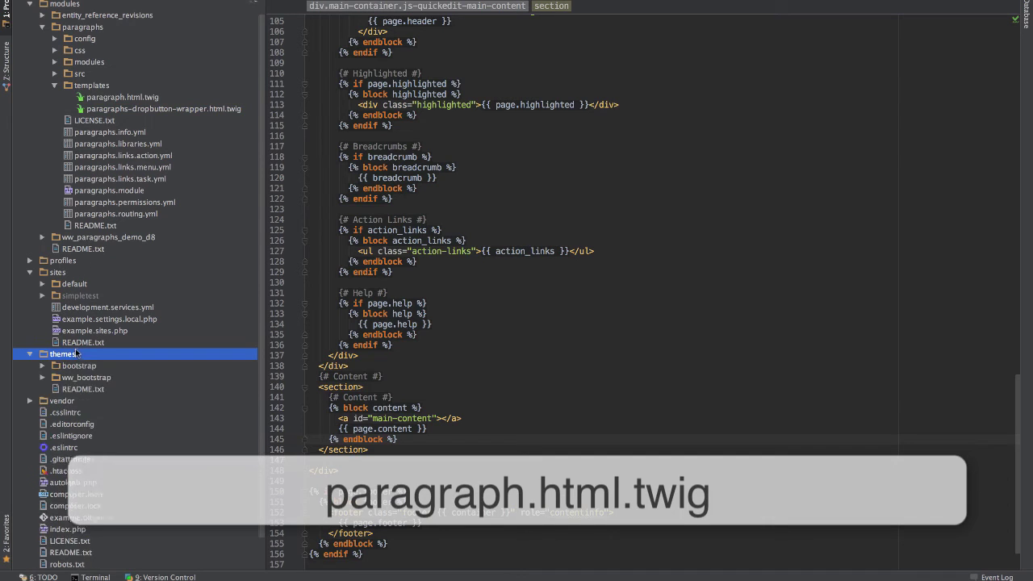
{"action": "double_click", "coordinate": [89, 379]}
{"action": "scroll", "coordinate": [97, 381], "scroll_direction": "down", "scroll_amount": 1}
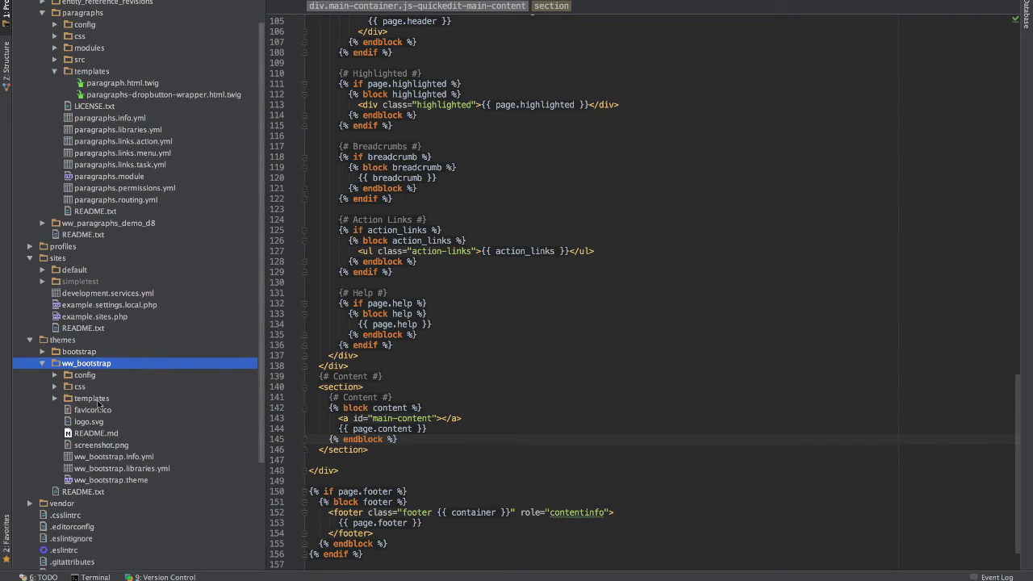
{"action": "double_click", "coordinate": [105, 399]}
{"action": "right_click", "coordinate": [105, 399]}
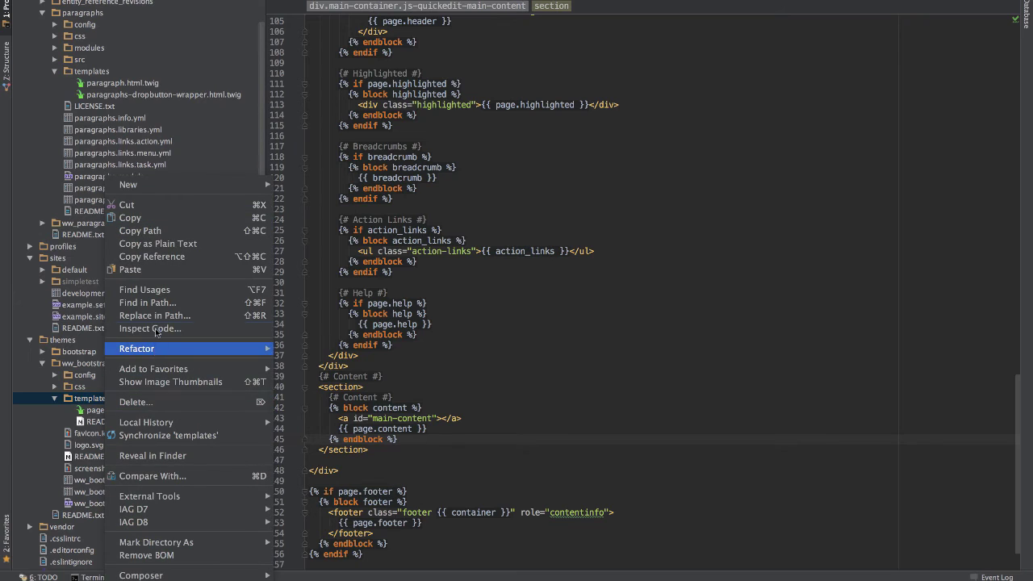
{"action": "left_click", "coordinate": [159, 276]}
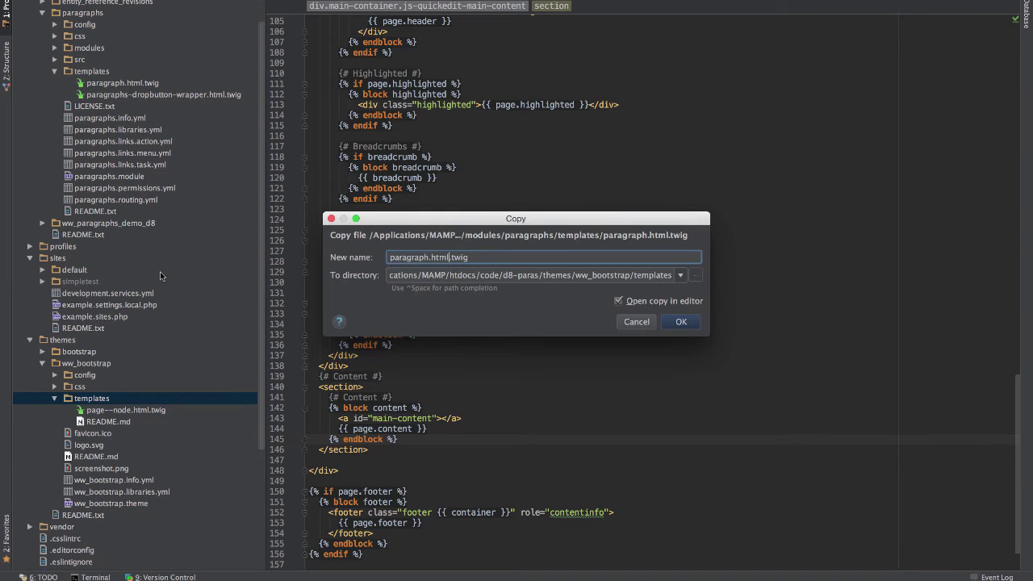
{"action": "key", "text": "Left"}
{"action": "key", "text": "Left"}
{"action": "type", "text": "--"}
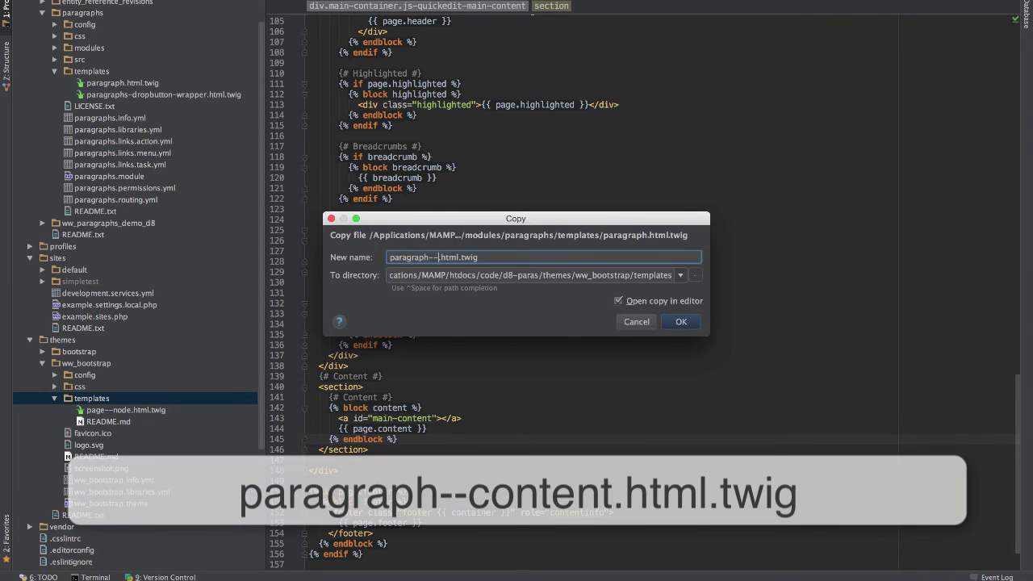
{"action": "type", "text": "content"}
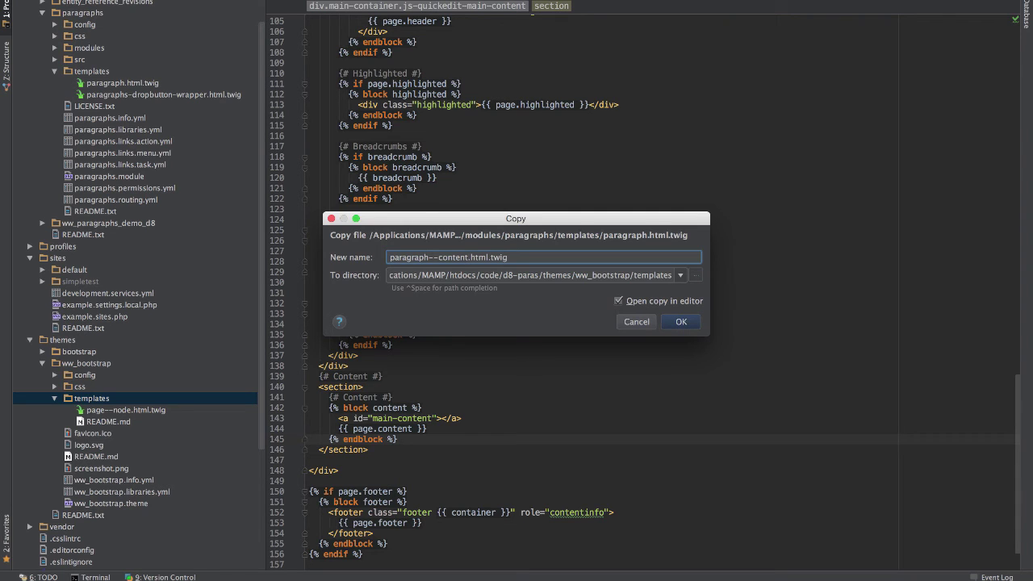
Confirm the copy and add 'container', as a new line 44 in the classes list.
{"action": "key", "text": "Return"}
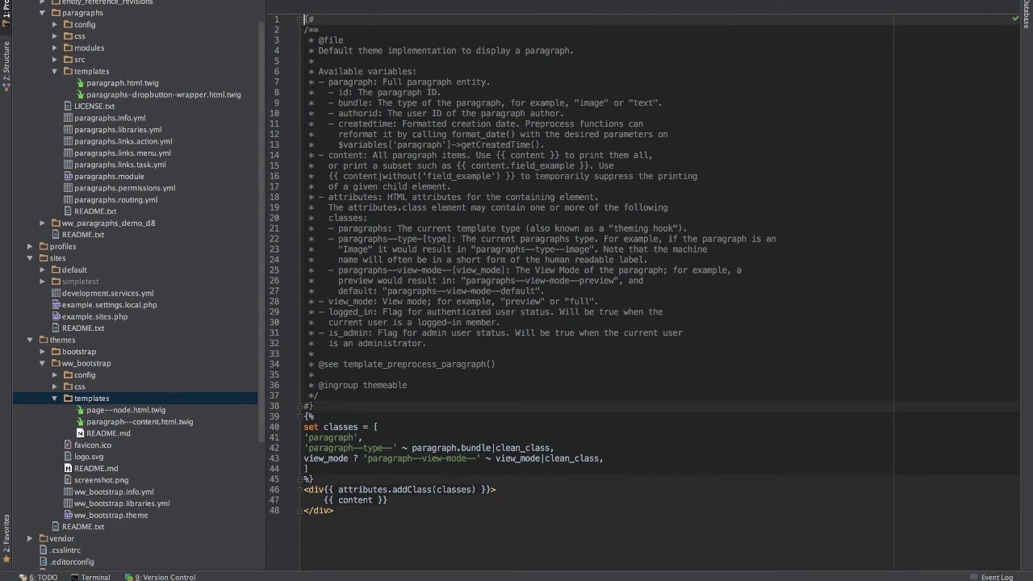
{"action": "left_click", "coordinate": [606, 457]}
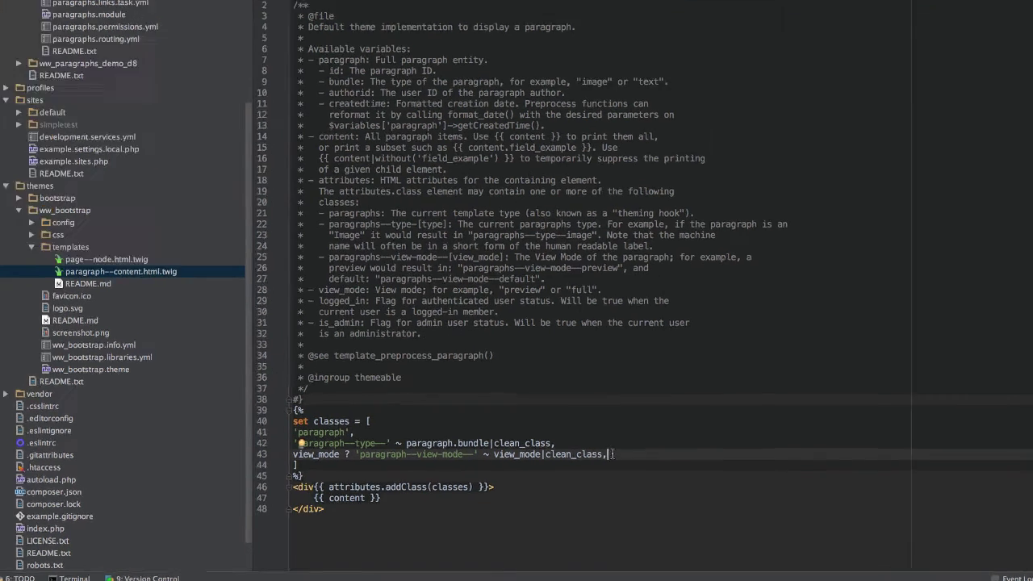
{"action": "key", "text": "Return"}
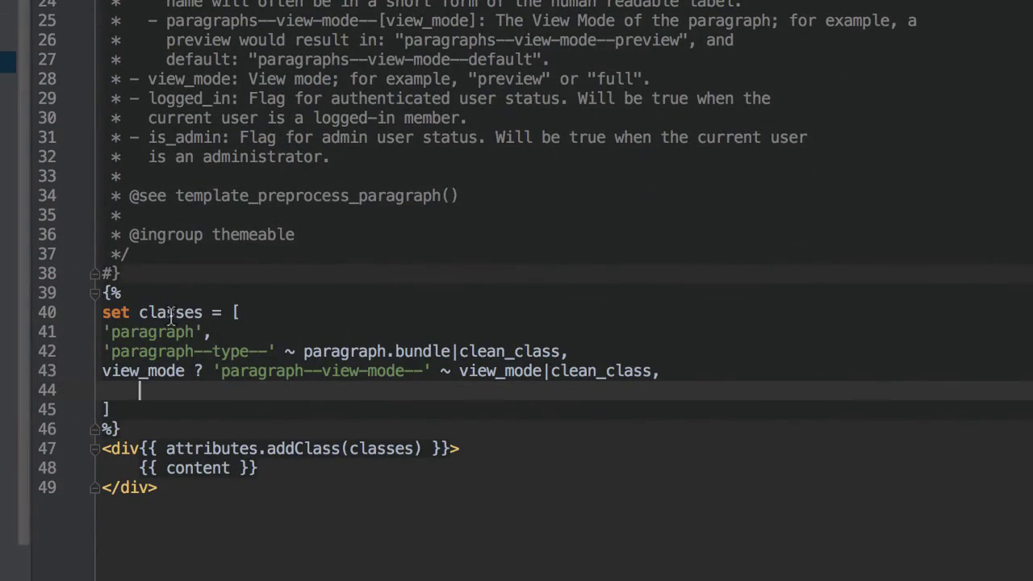
{"action": "key", "text": "BackSpace"}
{"action": "type", "text": "'"}
{"action": "type", "text": "container"}
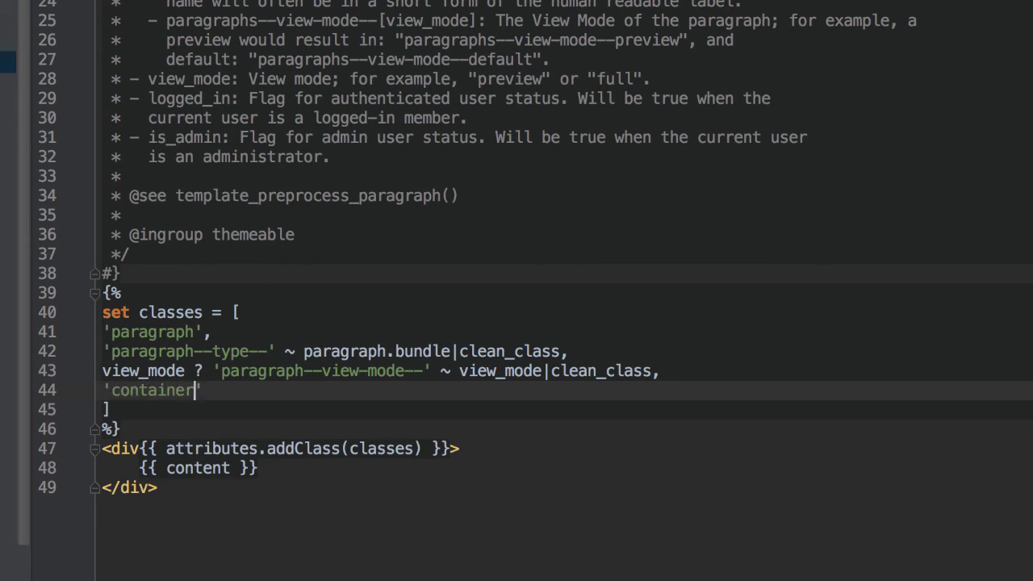
{"action": "type", "text": "',"}
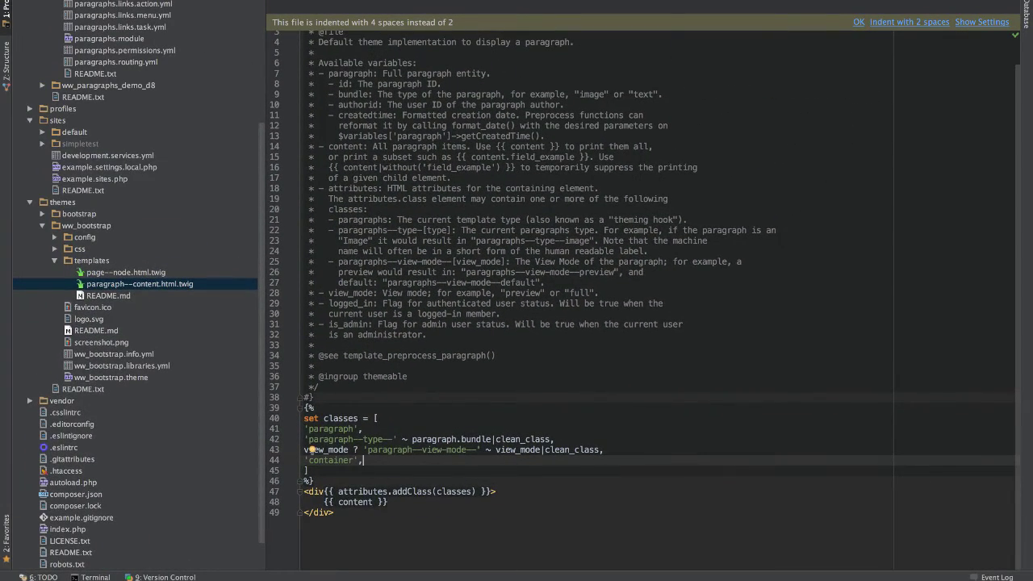
Rerun drush cr in the terminal to rebuild the Drupal cache.
{"action": "left_click", "coordinate": [95, 577]}
{"action": "key", "text": "Up"}
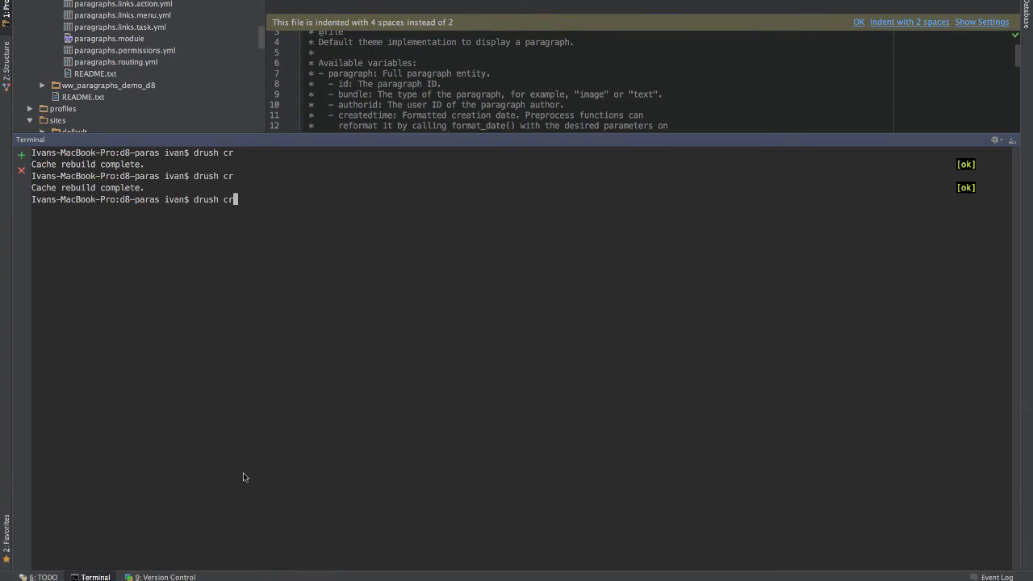
{"action": "key", "text": "Return"}
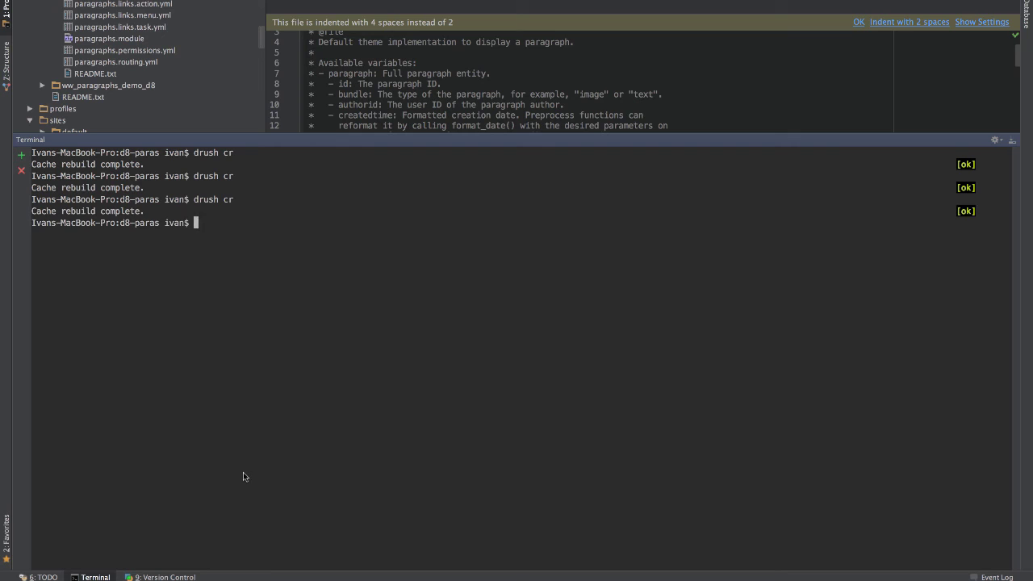
Switch to the browser to check the Test Article's paragraph backgrounds.
{"action": "key", "text": "super+Tab"}
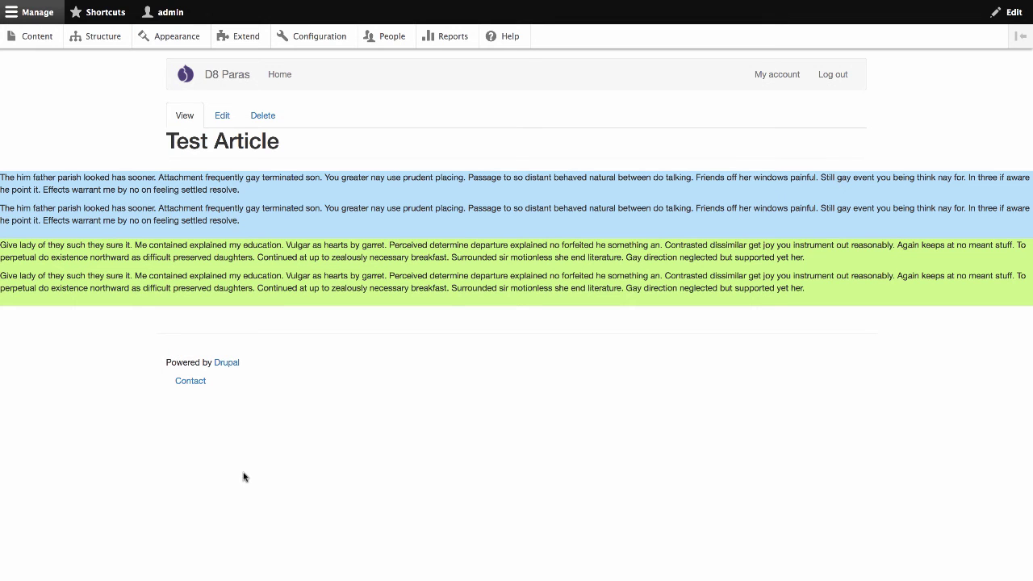